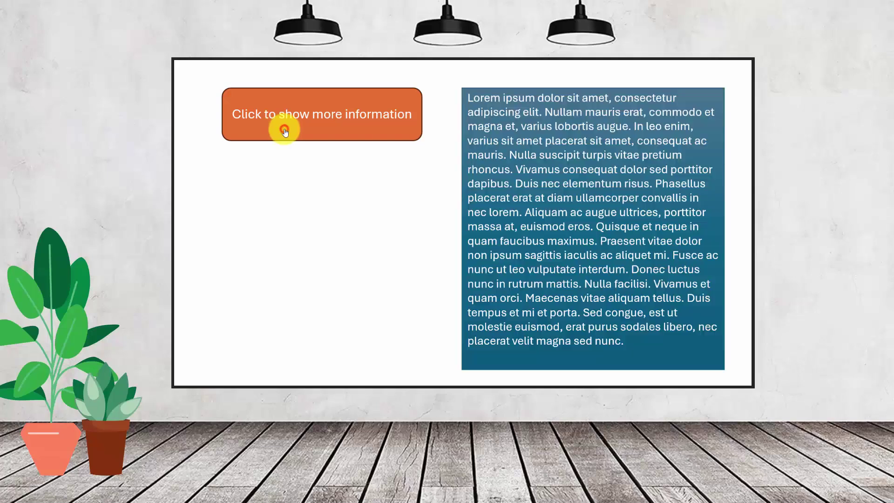
Step: In the finished demo slide show, click the button to toggle the information panel
click(284, 132)
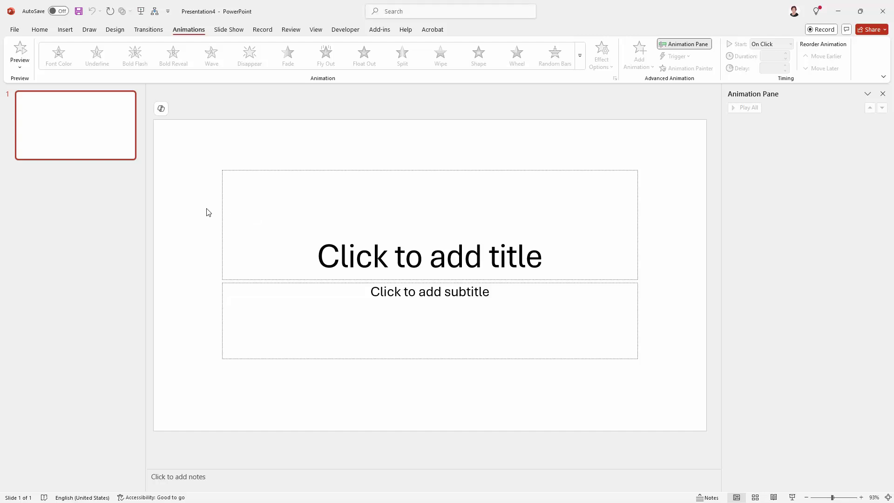
Step: Change the slide layout to Blank
click(40, 30)
click(102, 45)
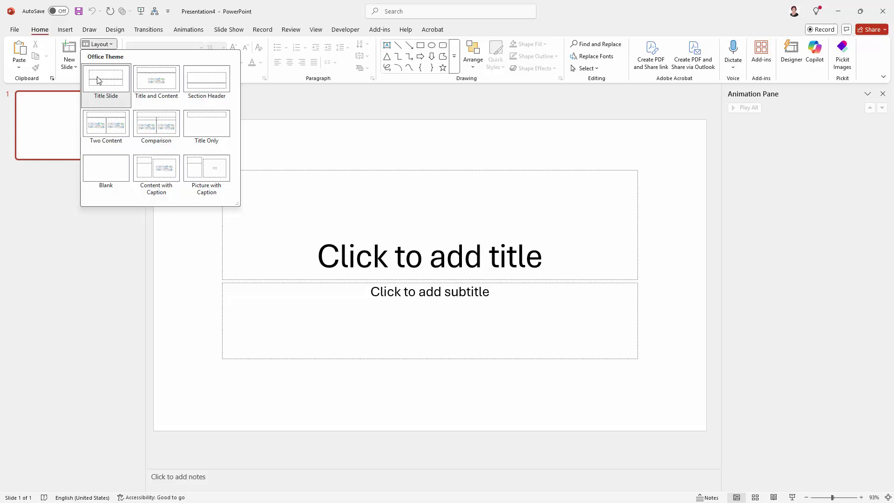
click(101, 165)
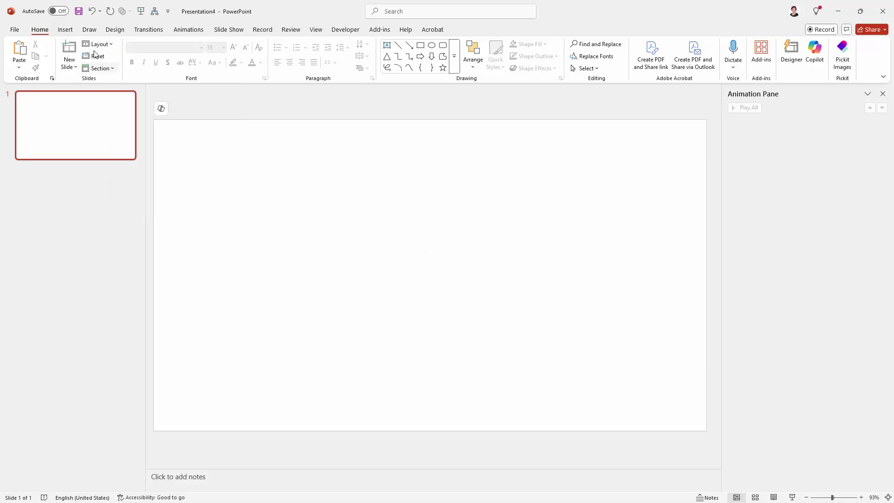
Step: Draw a rounded rectangle labelled 'Click to show more information' and move it higher
click(65, 31)
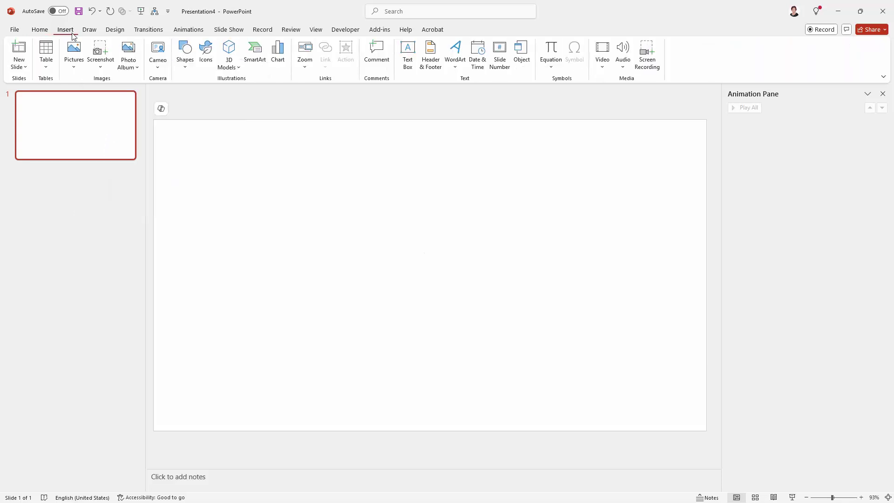
click(185, 52)
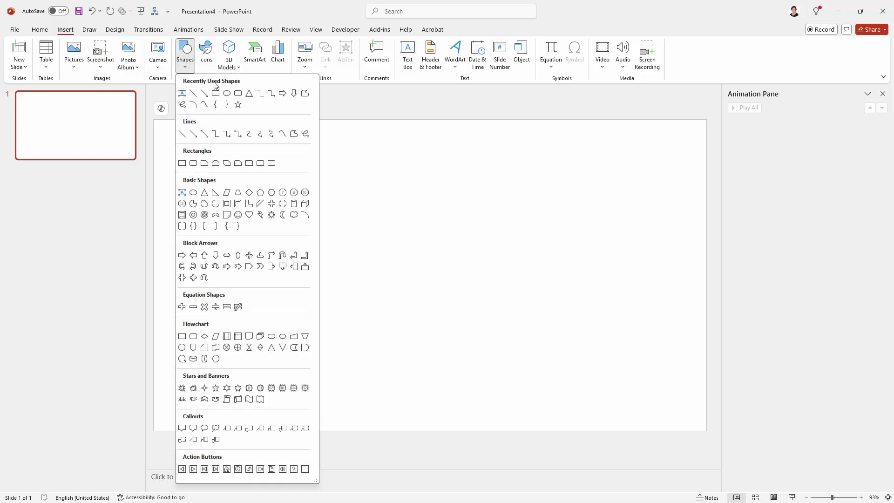
click(239, 94)
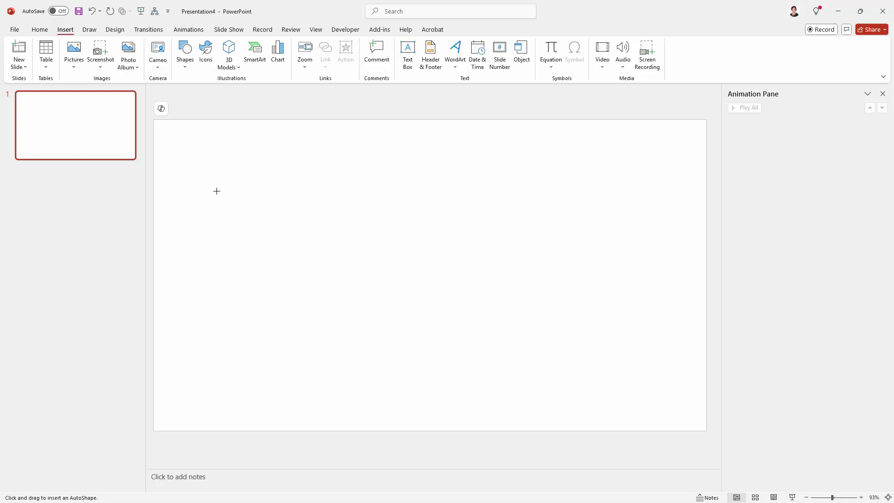
drag(215, 191, 371, 232)
right_click(331, 214)
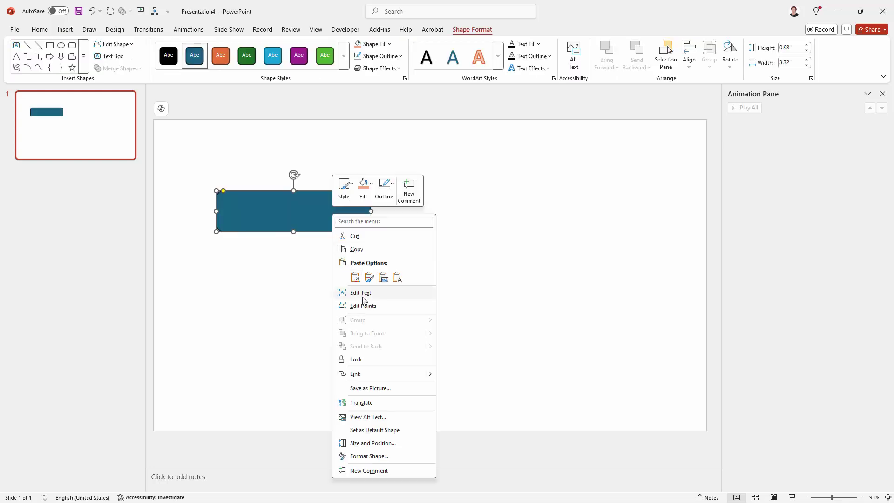
click(318, 219)
text(Cli)
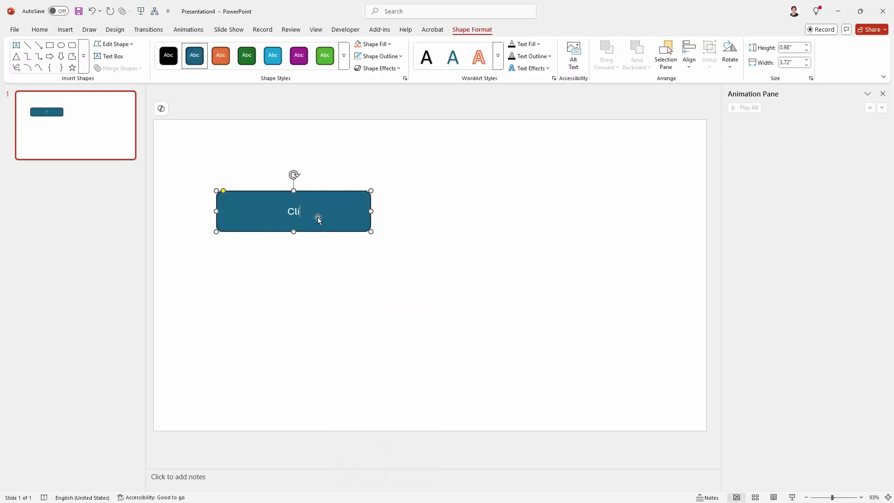
text(ck to show more information)
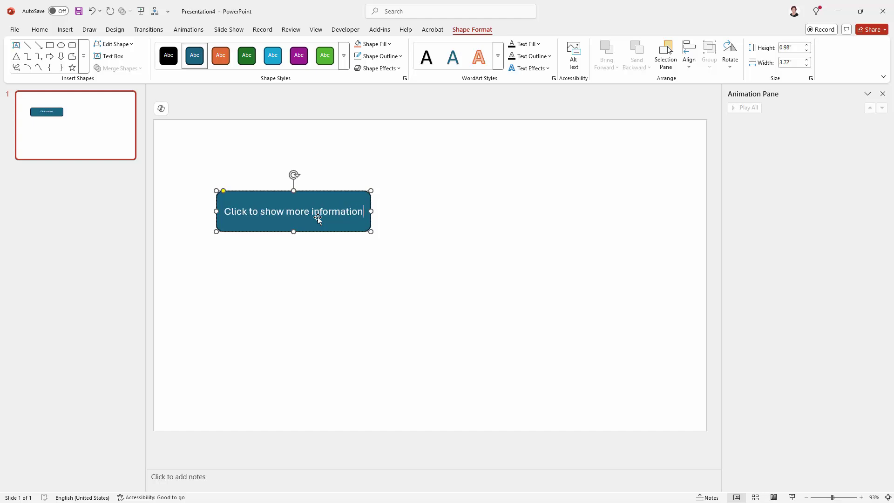
drag(254, 195, 258, 162)
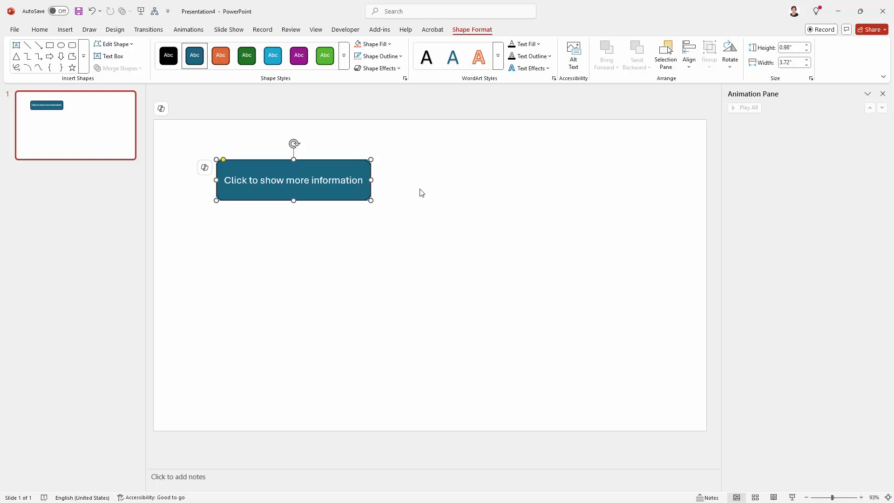
Step: Draw a large text box to the right of the button
click(63, 31)
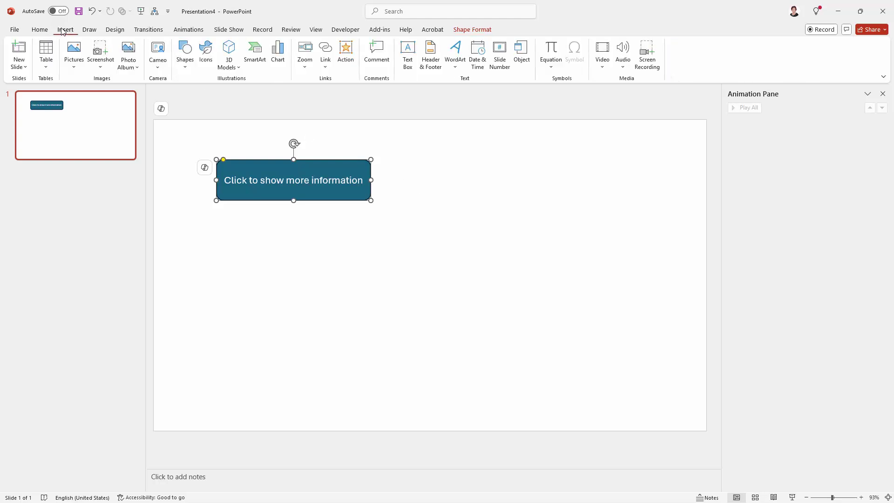
click(408, 61)
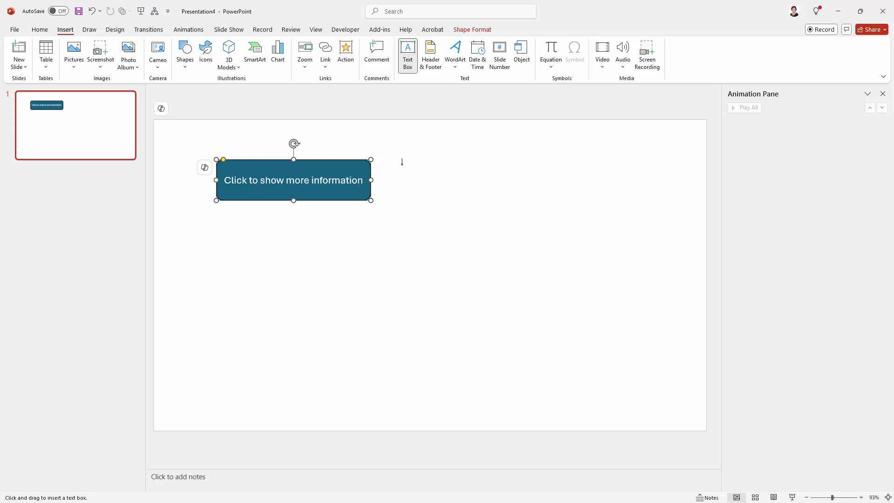
drag(401, 161, 604, 379)
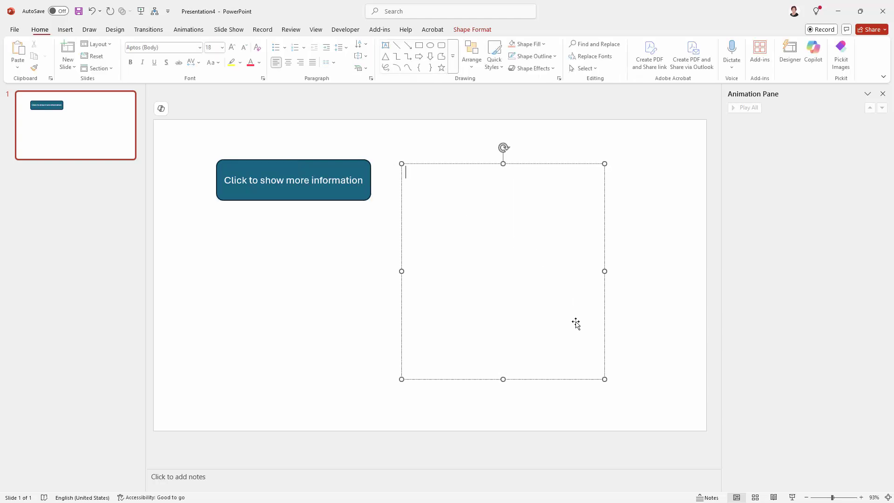
drag(423, 164, 408, 160)
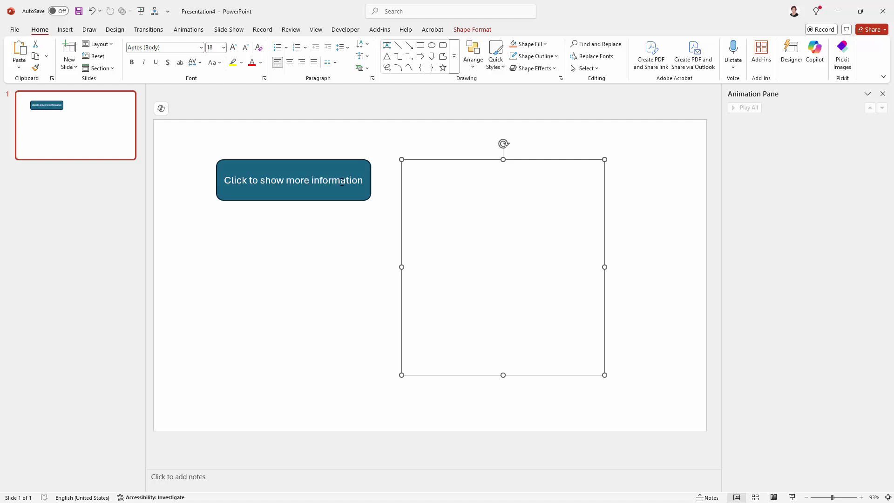
key(alt+n)
key(Escape)
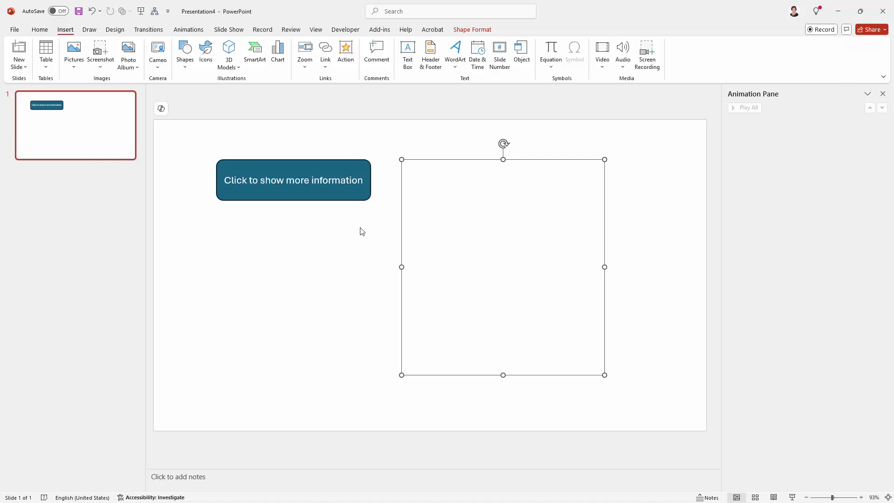
Step: Apply the blue gradient preset from the Shape Styles gallery to the text box
click(473, 30)
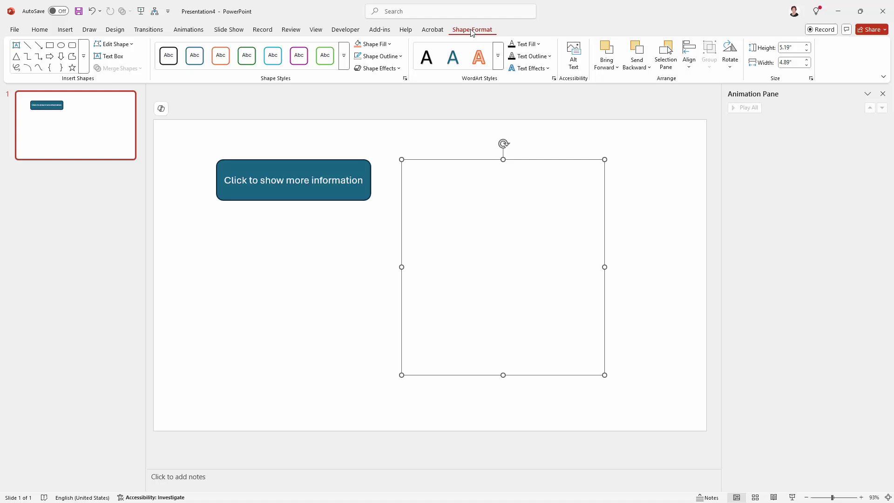
click(346, 68)
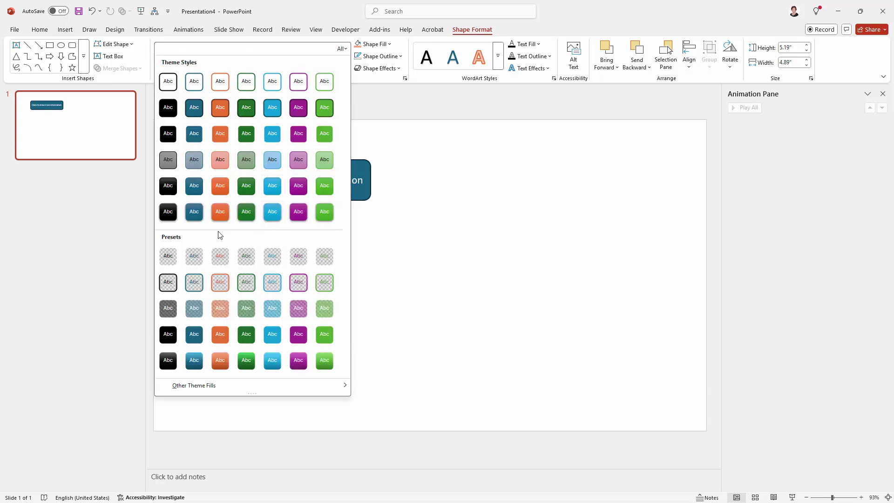
click(193, 187)
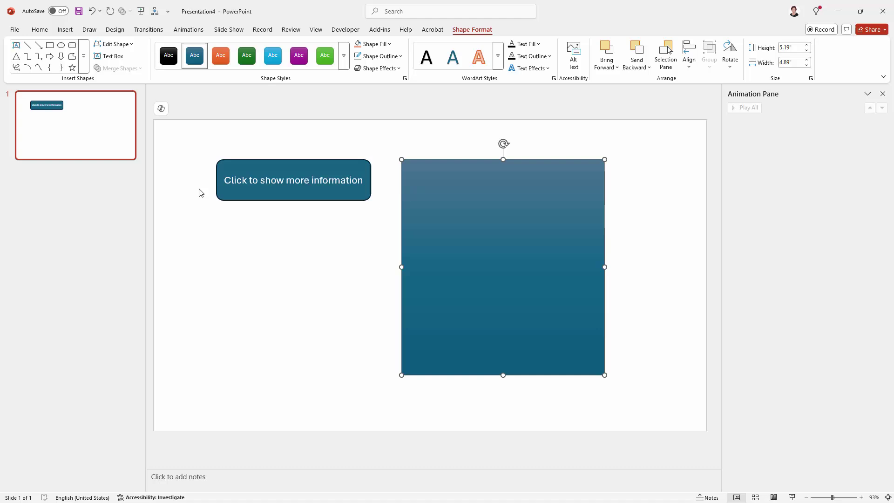
click(322, 249)
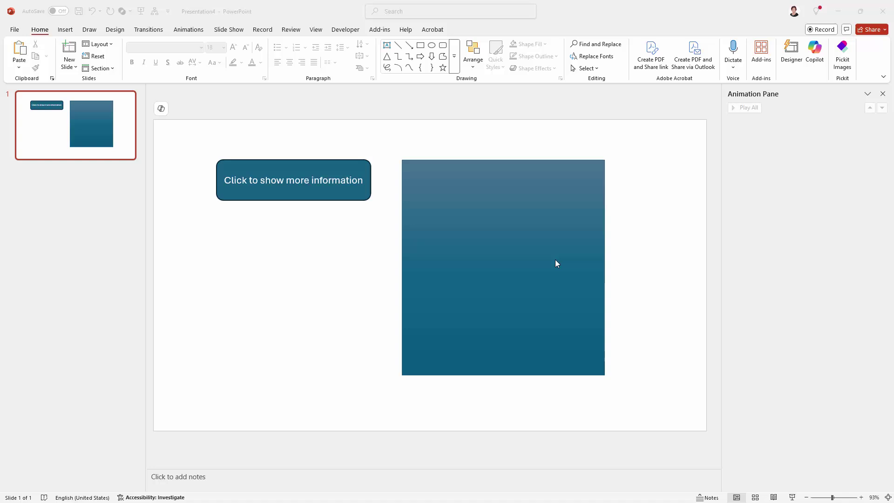
Step: Paste the Lorem ipsum paragraph into the gradient text box
right_click(463, 222)
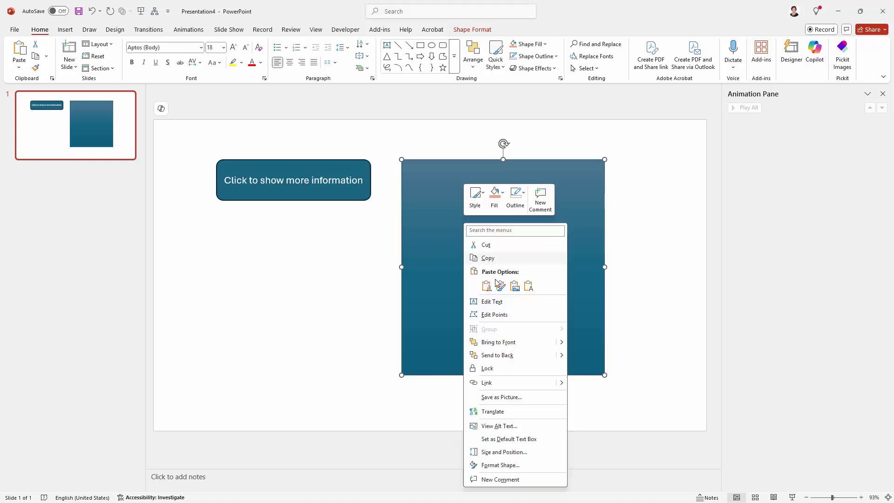
click(494, 303)
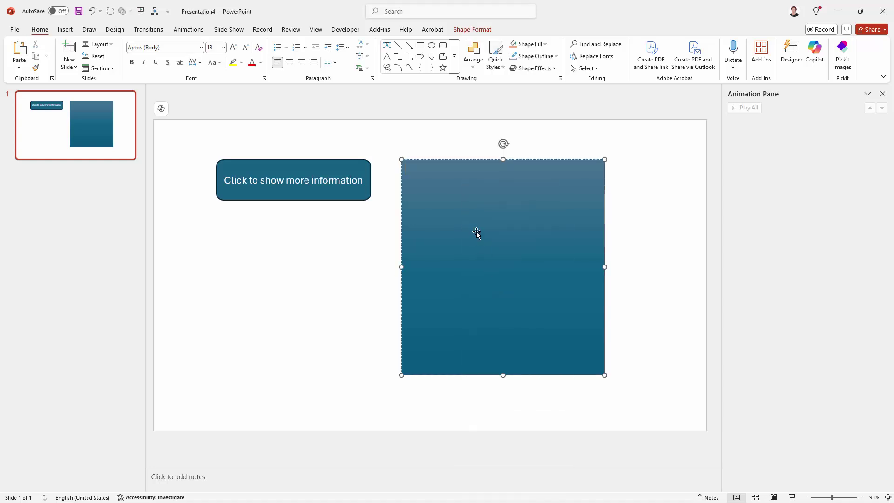
text(Lorem ipsum dolor sit amet, consectetur adipiscing elit. Nullam mauris erat, commodo et magna et, varius lobortis augue. In leo enim, varius sit amet placerat sit amet, consequat ac mauris. Nulla suscipit turpis vitae pretium rhoncus. Vivamus consequat dolor sed porttitor dapibus. Duis nec elementum risus. Phasellus placerat erat at diam ullamcorper convallis in nec lorem. Aliquam ac augue ultrices, porttitor massa at, euismod eros. Quisque et neque in quam faucibus maximus. Praesent vitae dolor non ipsum sagittis iaculis ac aliquet mi. Fusce ac nunc ut leo vulputate interdum. Donec luctus nunc in rutrum mattis. Nulla facilisi. Vivamus et quam orci. Maecenas vitae aliquam tellus. Duis tempus et mi et porta. Sed congue, est ut molestie euismod, erat purus sodales libero, nec placerat velit magna sed nunc.)
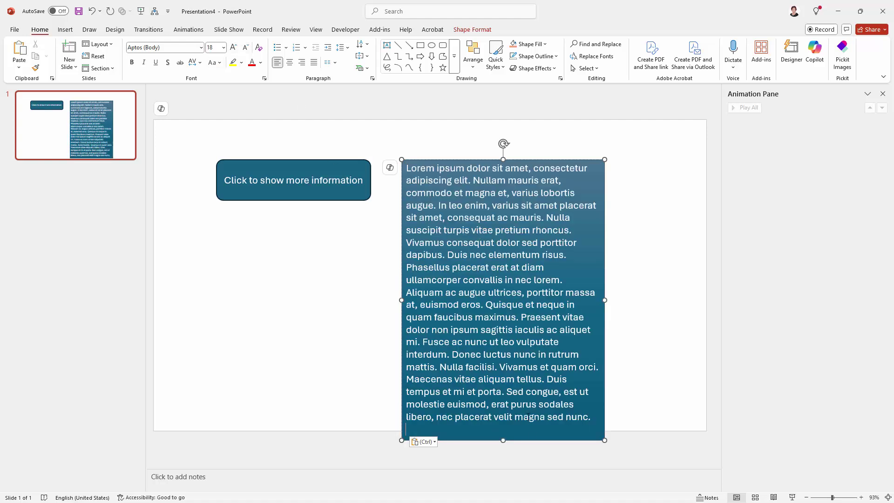
Step: Reduce the paragraph's font size from 18 to 16 pt
drag(590, 422, 405, 167)
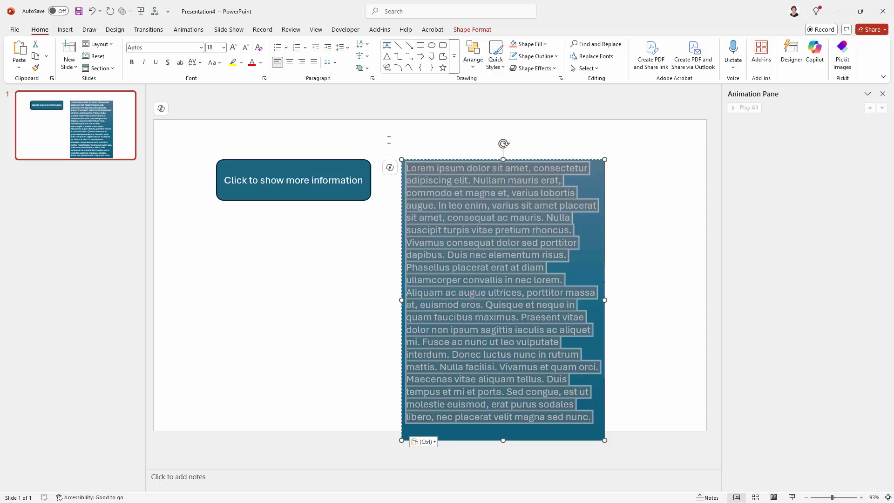
click(246, 47)
click(329, 285)
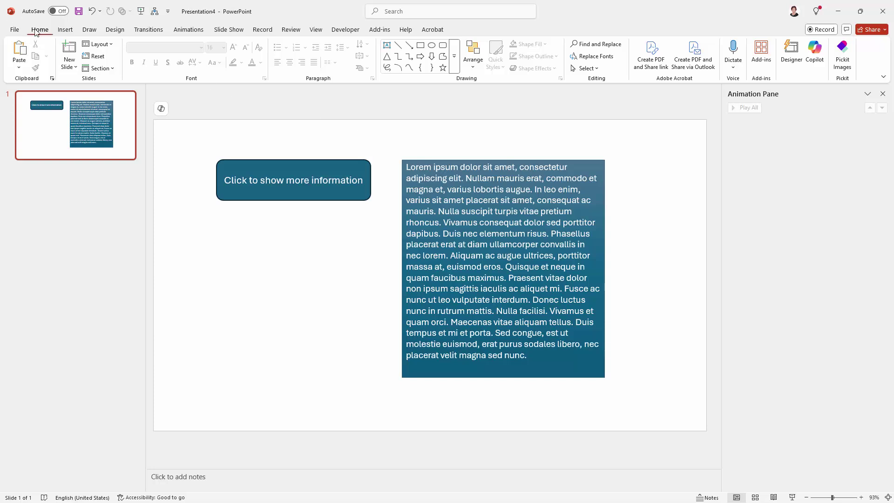
Step: Open the Selection Pane and select the rounded button, then TextBox 4
click(584, 68)
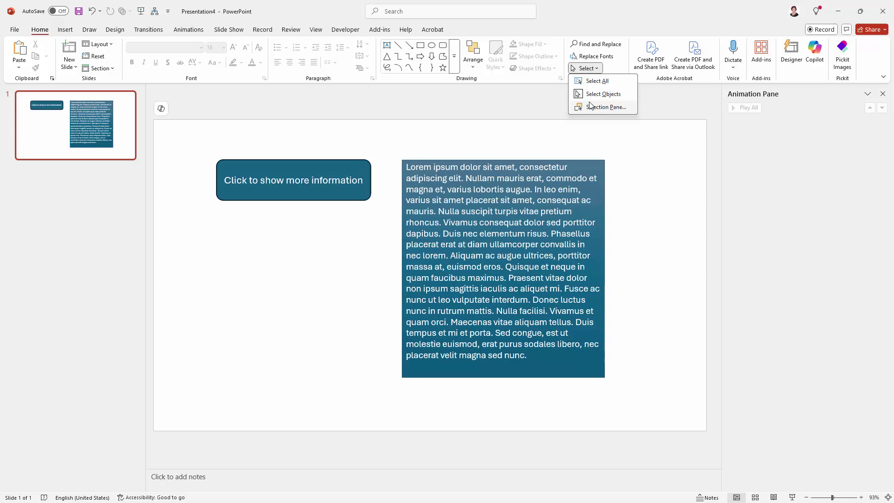
click(590, 107)
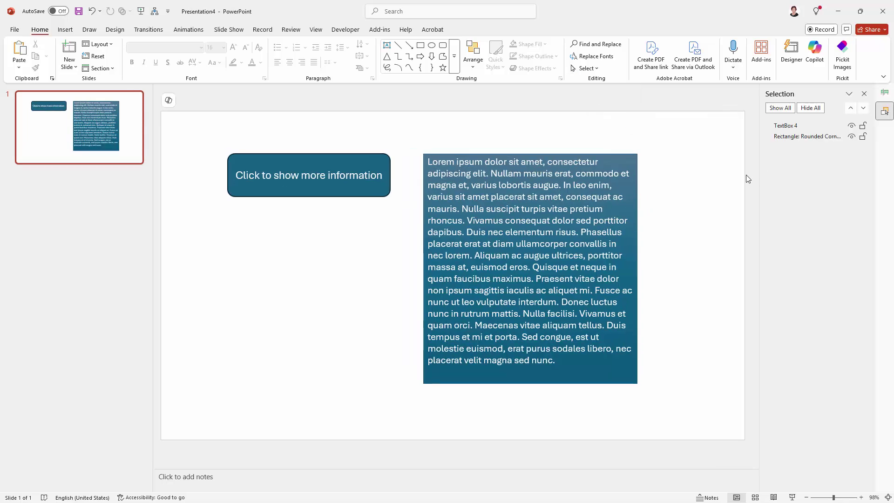
click(337, 164)
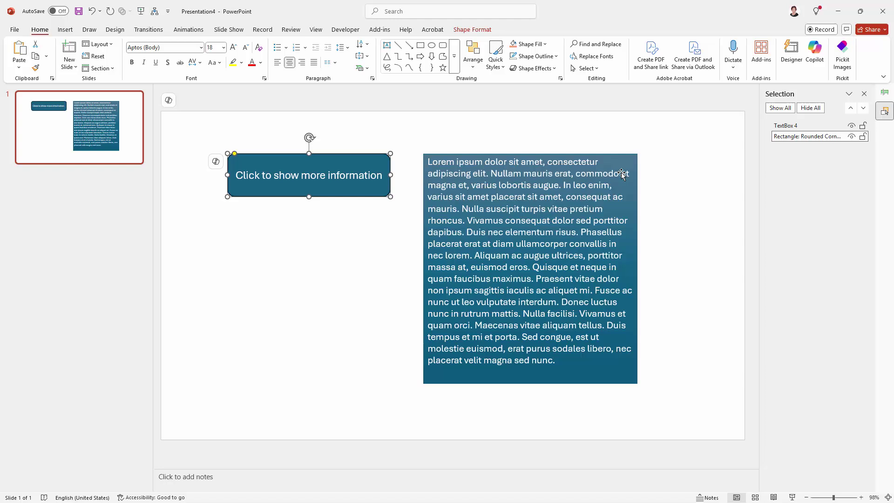
click(521, 174)
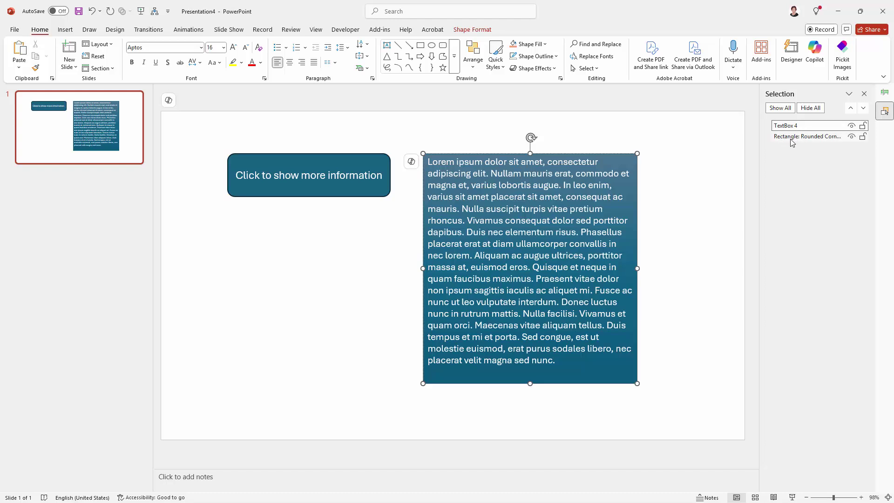
click(590, 70)
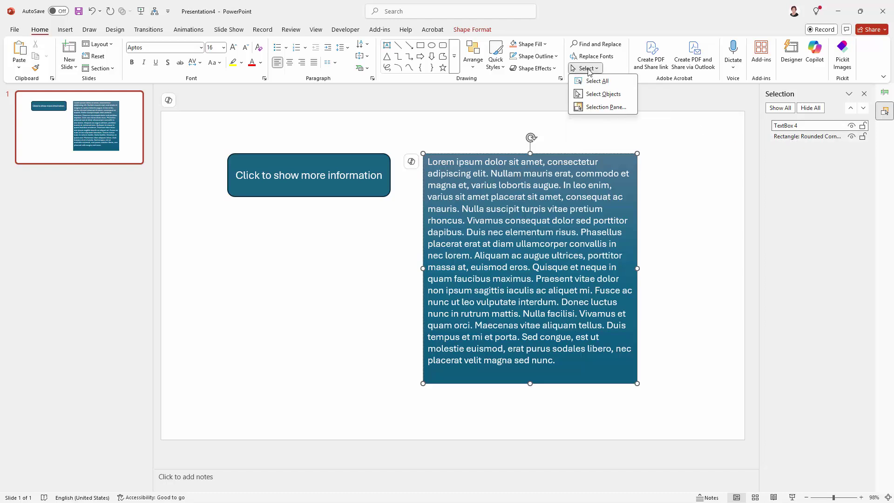
click(702, 143)
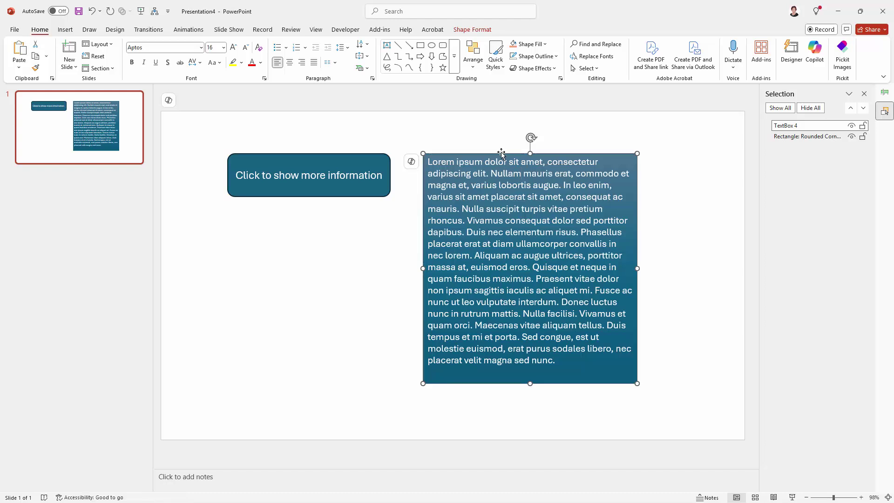
Step: Give the text box an Appear entrance triggered on click of Rectangle: Rounded Corners 3
click(192, 30)
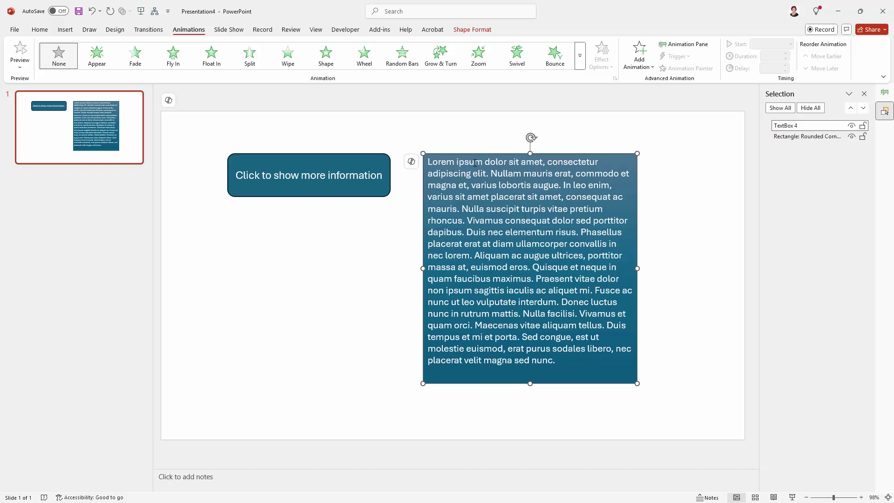
click(97, 59)
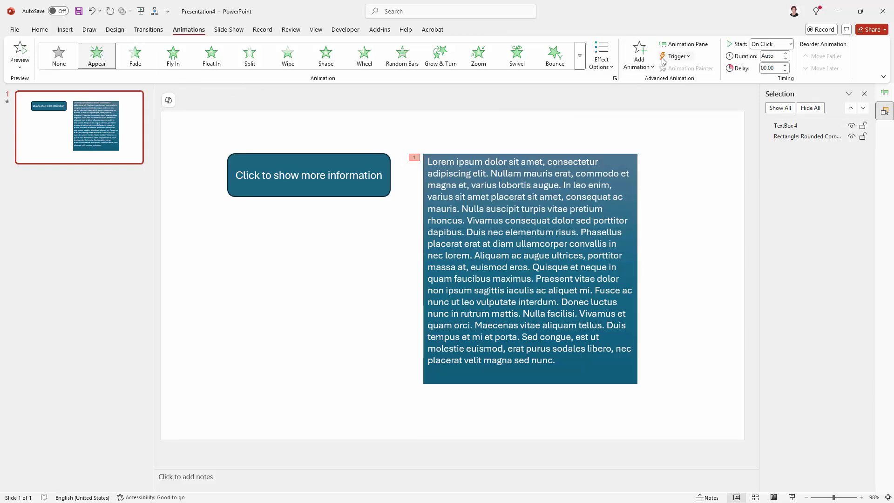
click(689, 56)
mouse_move(685, 70)
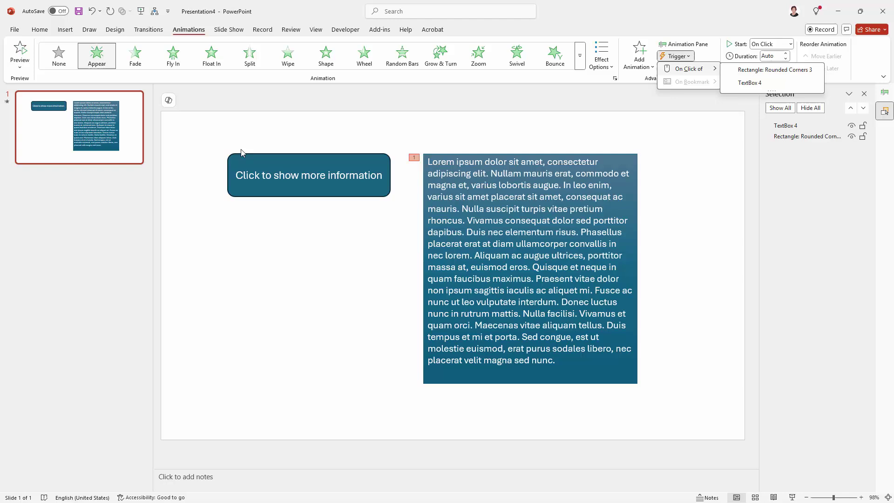
click(778, 73)
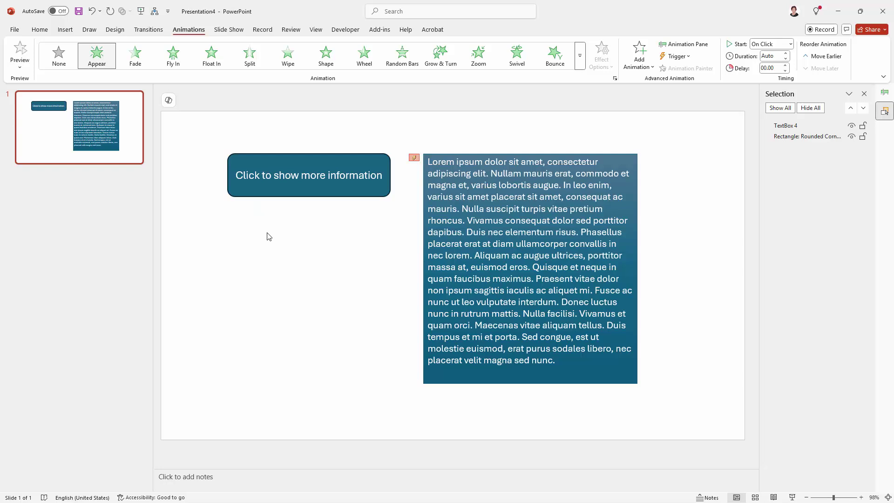
Step: Turn off the On Mouse Click slide advance in the Transitions settings
click(154, 30)
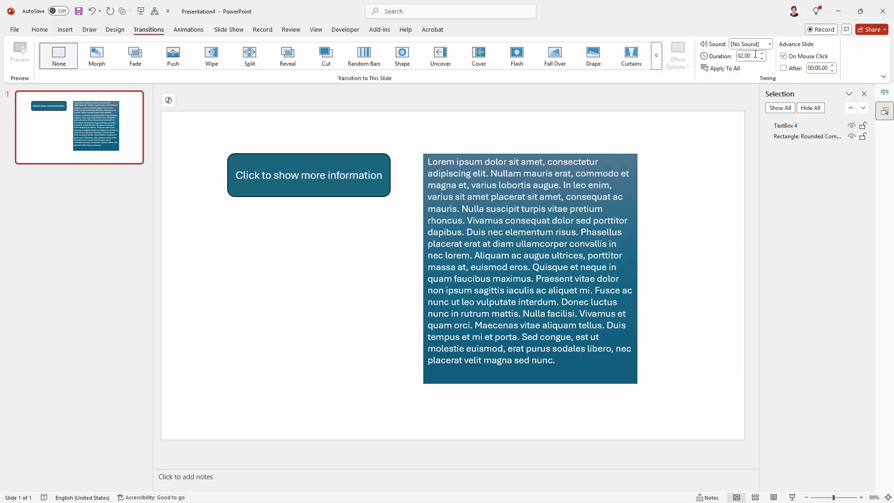
click(784, 57)
click(793, 497)
Step: Add a Disappear exit animation to the gradient text box
click(527, 155)
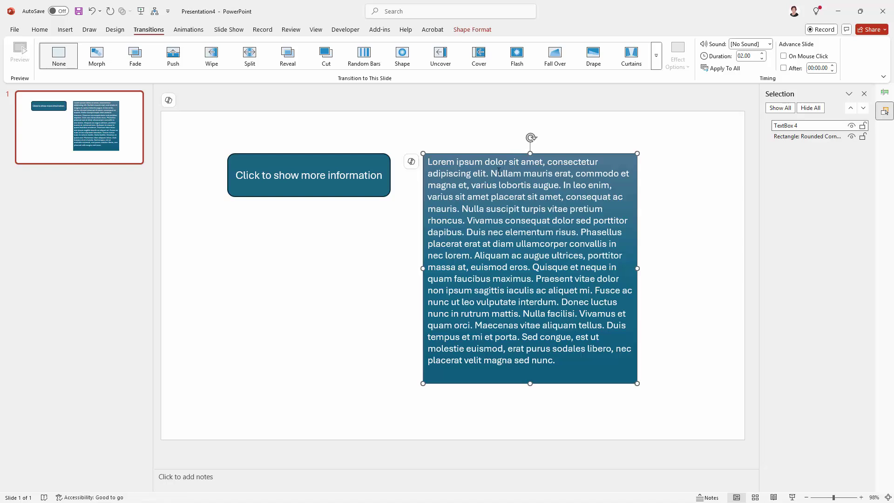
click(178, 30)
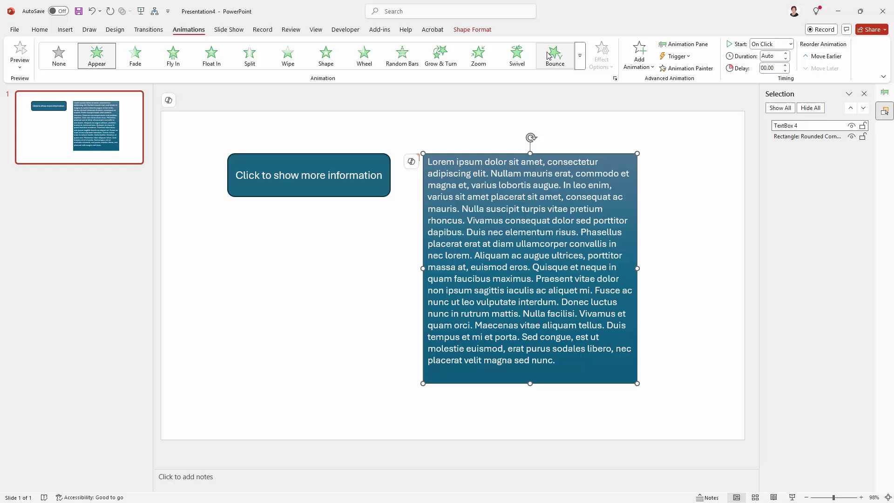
click(580, 61)
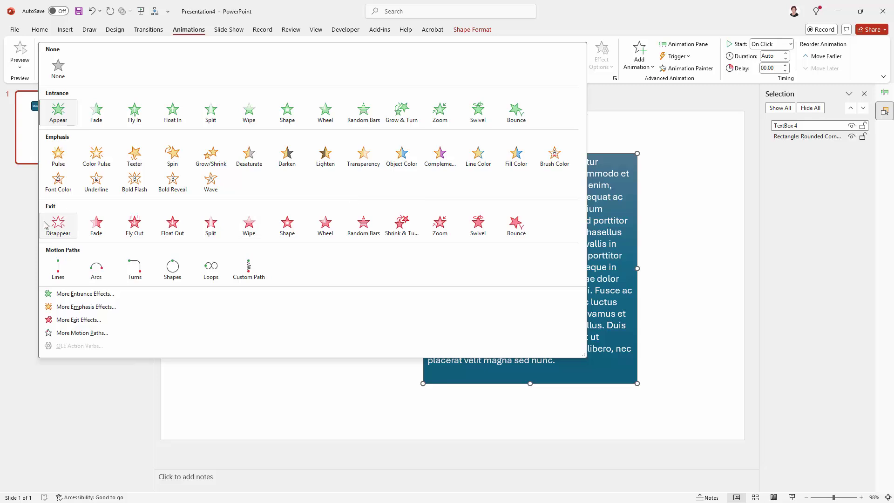
click(696, 212)
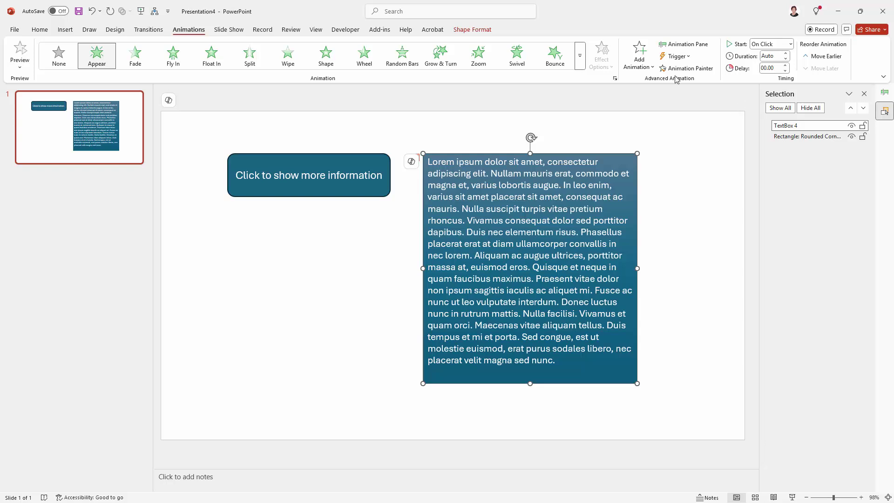
click(641, 62)
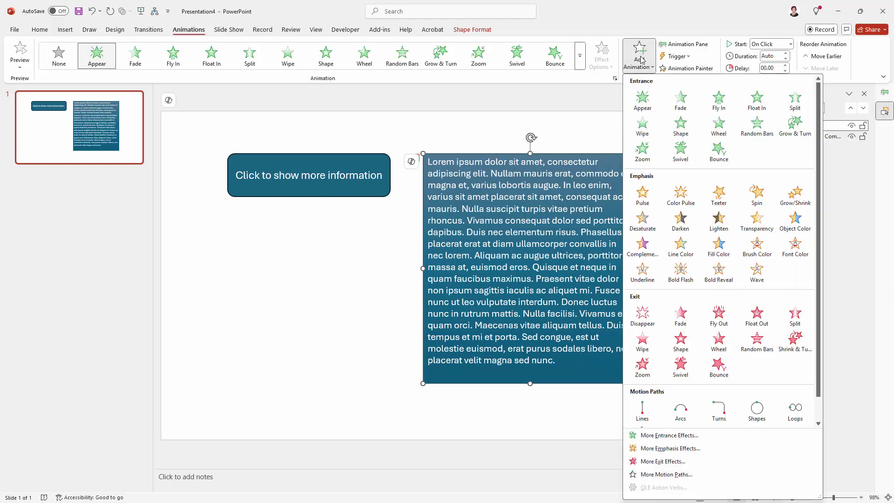
click(640, 316)
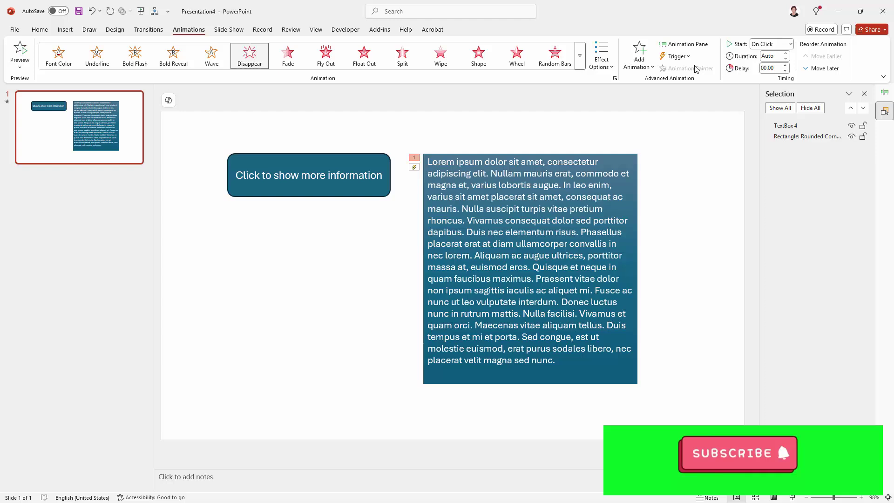
Step: Set the Disappear animation's trigger to On Click of Rectangle: Rounded Corners 3
click(684, 57)
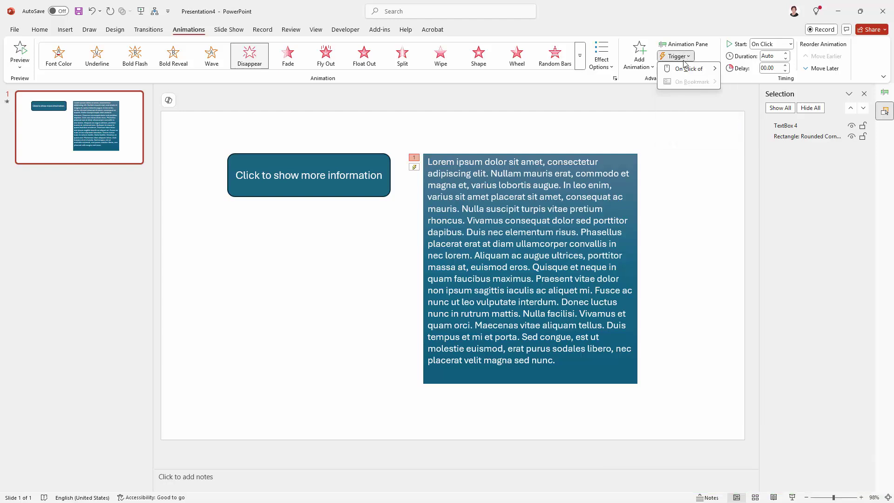
mouse_move(687, 70)
click(751, 70)
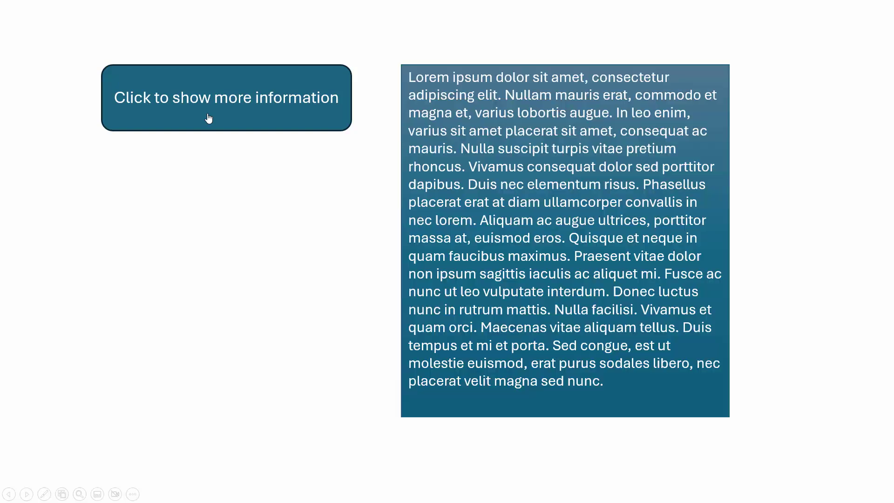
key(Escape)
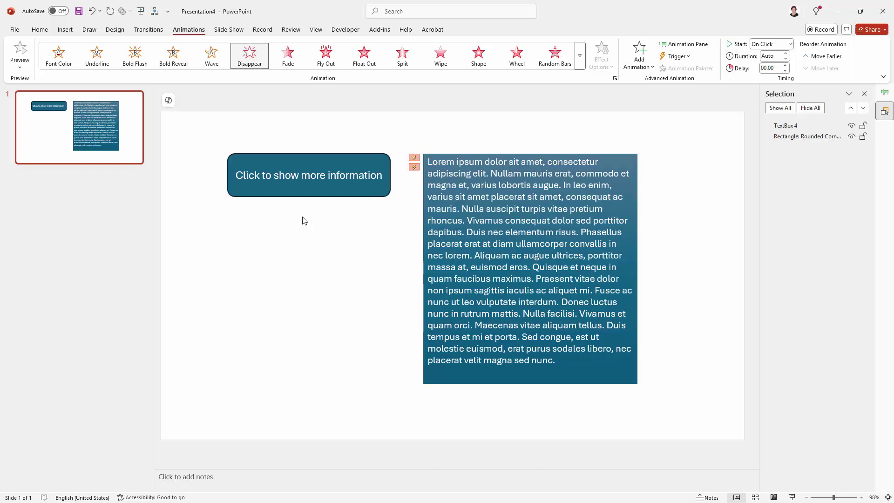